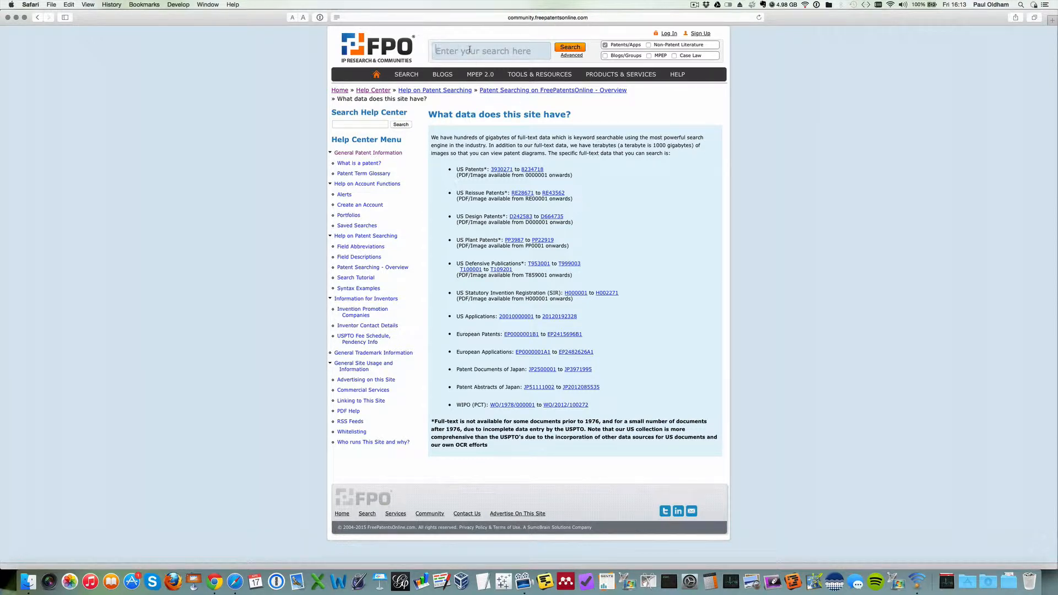
# Search the patent database for pizza, view the first matching patent's record and return to the results list
pyautogui.click(497, 57)
pyautogui.write('pizza')
pyautogui.press('Return')
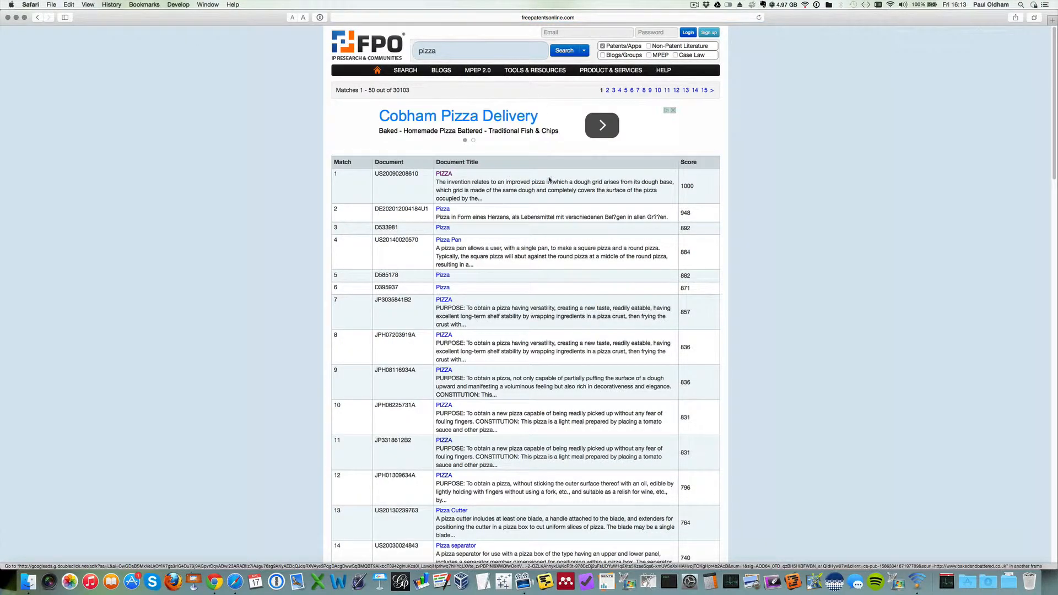
pyautogui.click(444, 174)
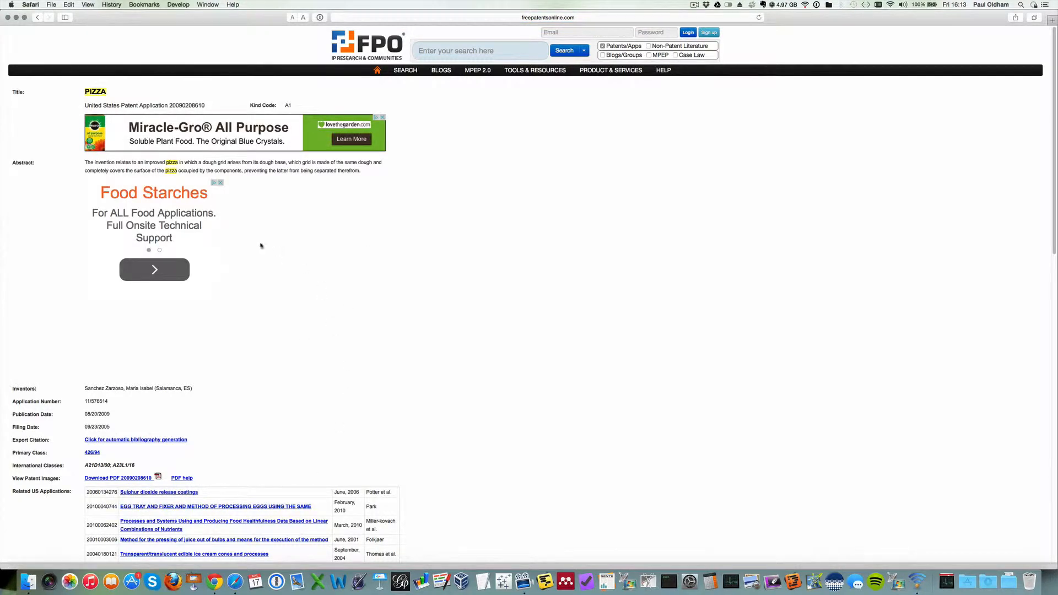
pyautogui.click(37, 18)
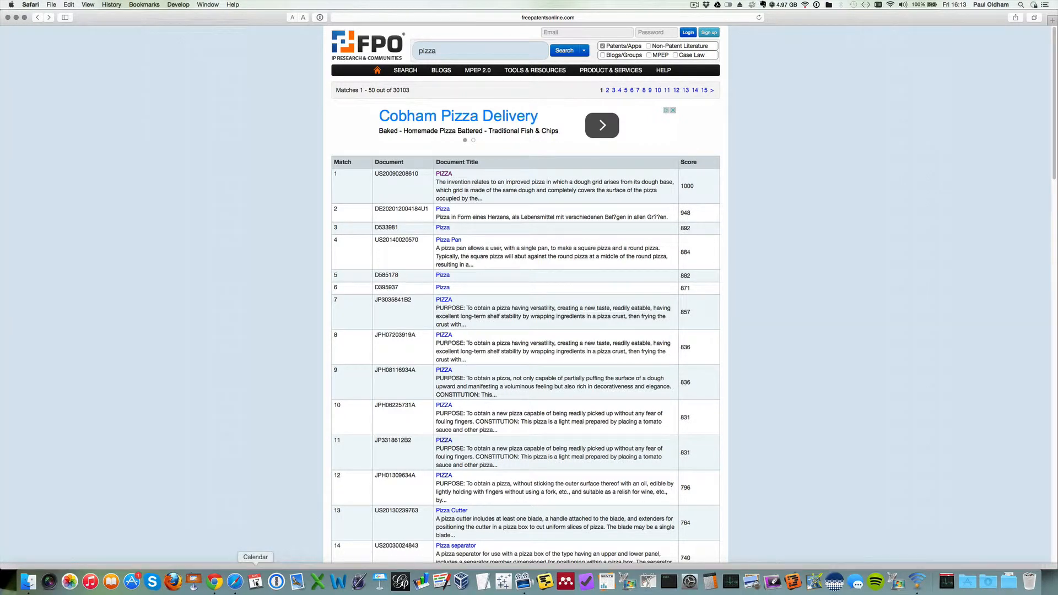
# Switch to Chrome and run a fielded patent search for pizza in the claims
pyautogui.click(214, 582)
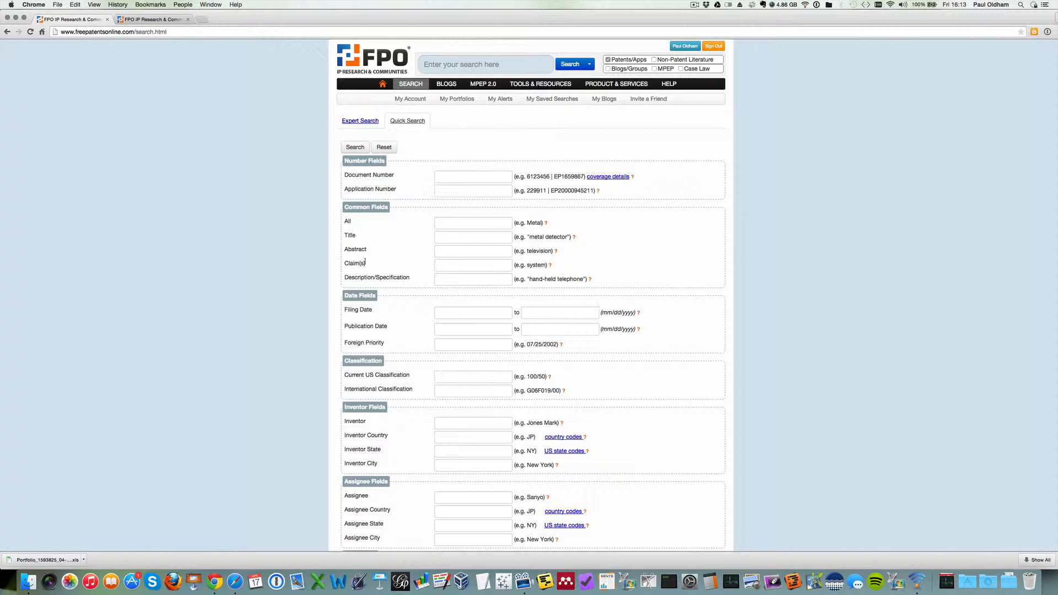
pyautogui.click(446, 266)
pyautogui.write('pizza')
pyautogui.scroll(-10, 522, 379)
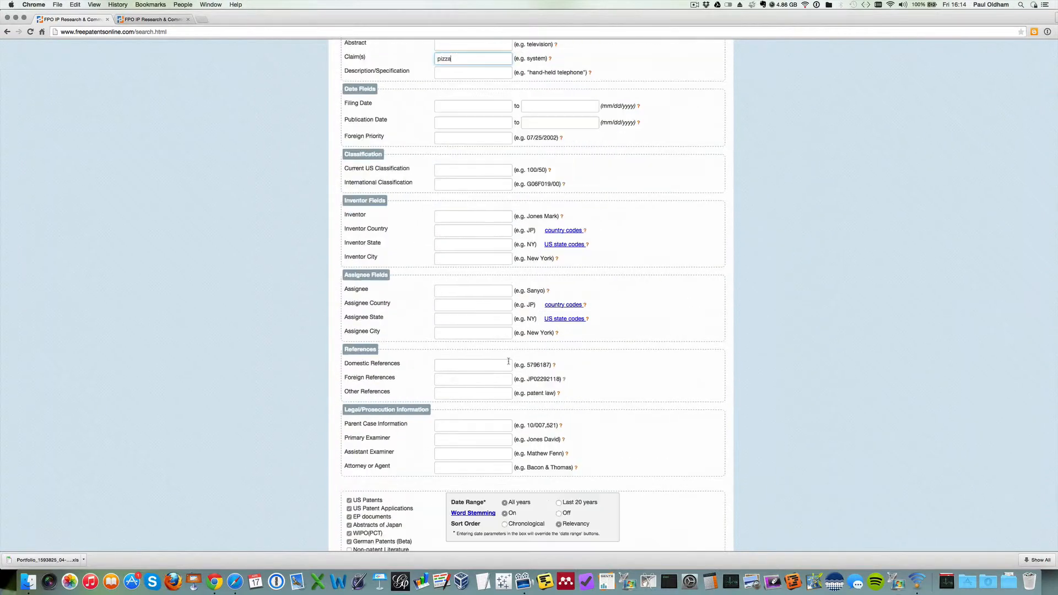
pyautogui.scroll(-2, 507, 362)
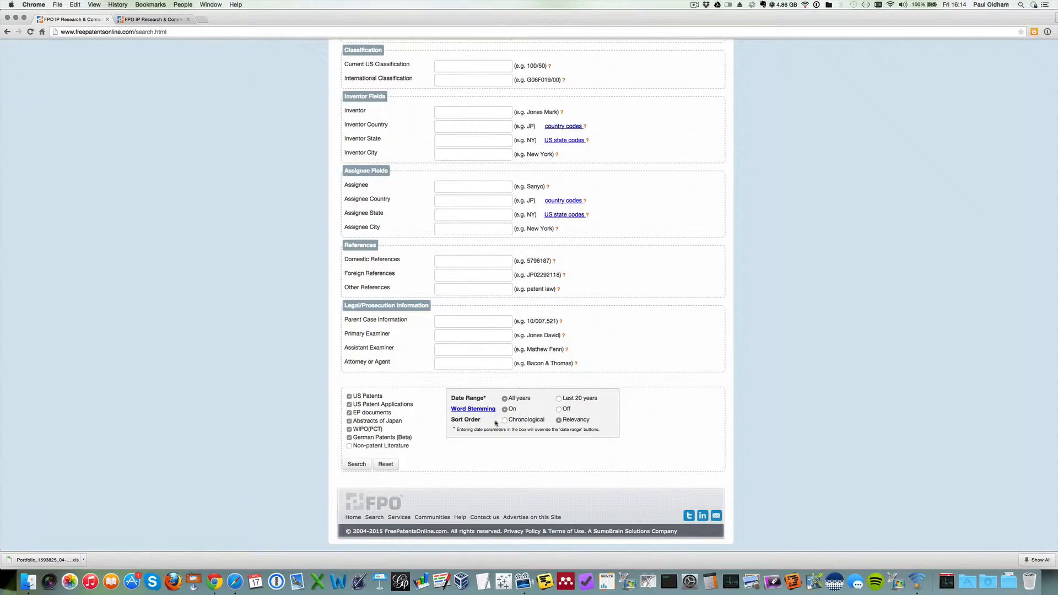
pyautogui.scroll(5, 495, 422)
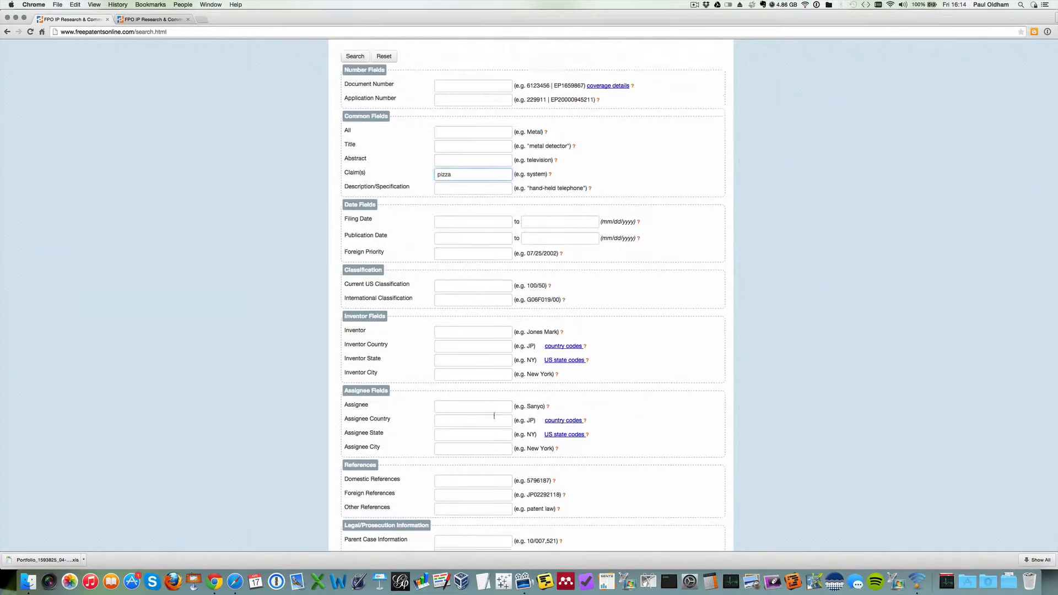
pyautogui.scroll(2, 494, 416)
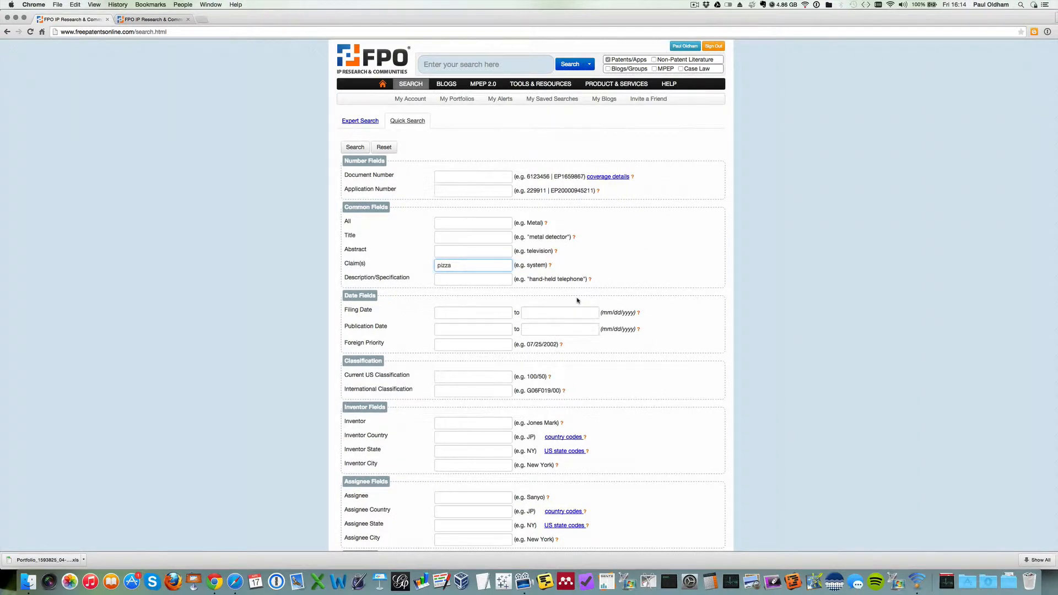
pyautogui.scroll(-7, 657, 309)
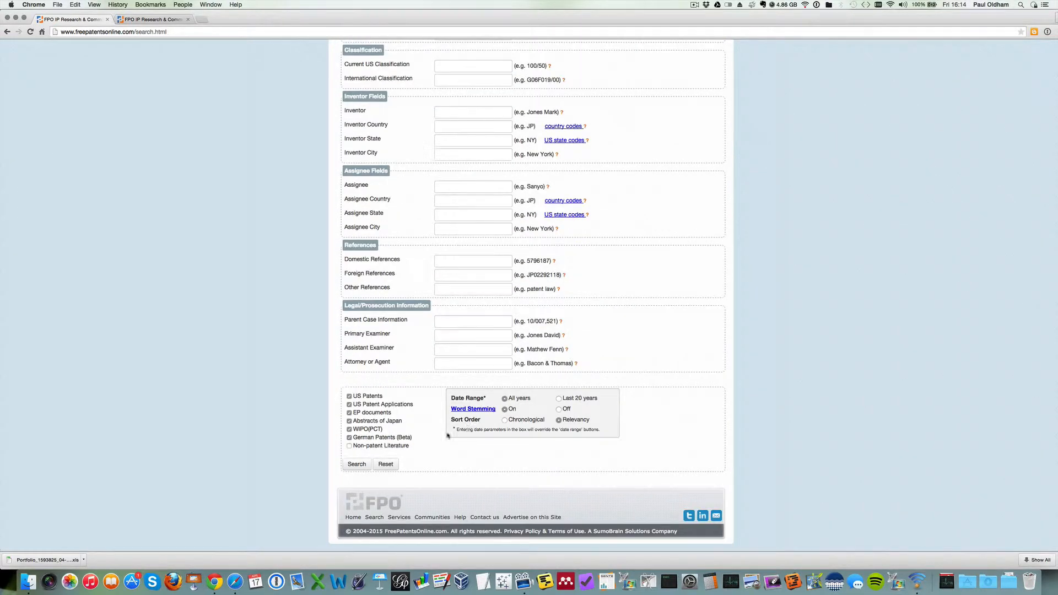
pyautogui.click(357, 464)
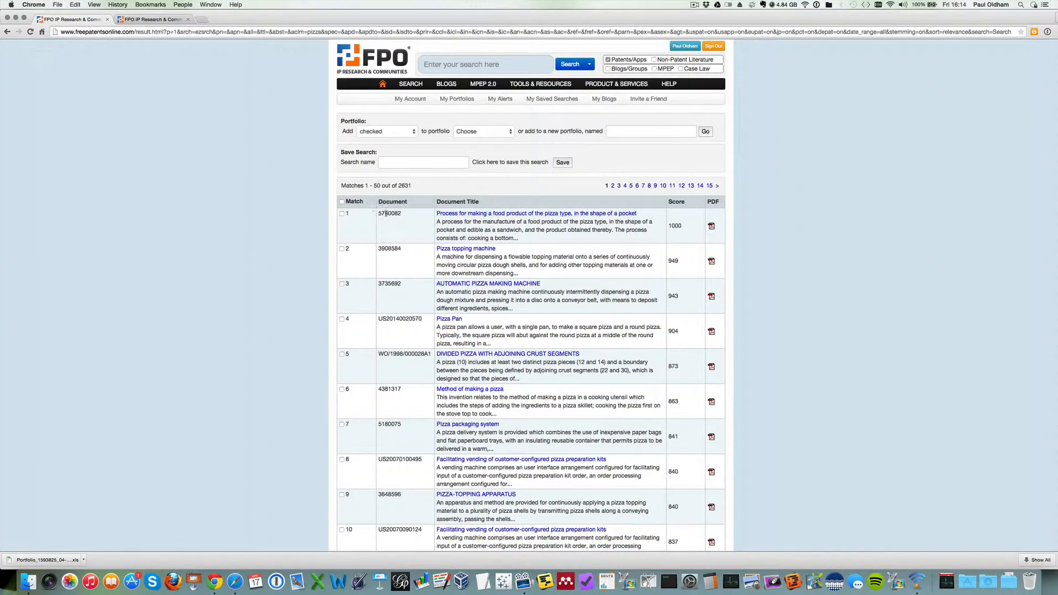
# Select all results on the page, fill in pizza as the search name, and add the checked documents to the existing pizza portfolio
pyautogui.click(342, 202)
pyautogui.click(383, 162)
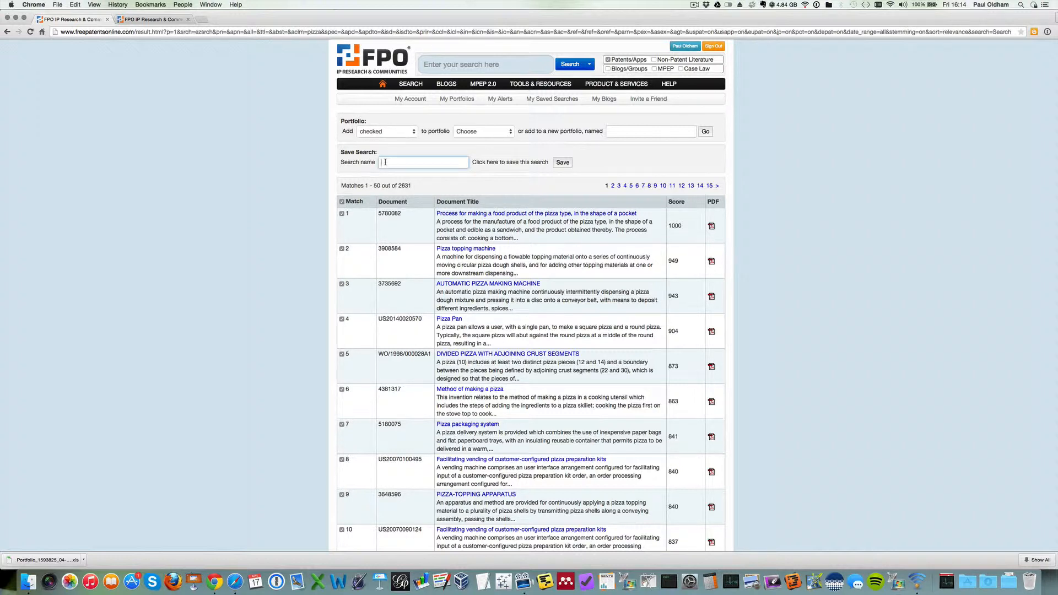
pyautogui.click(451, 166)
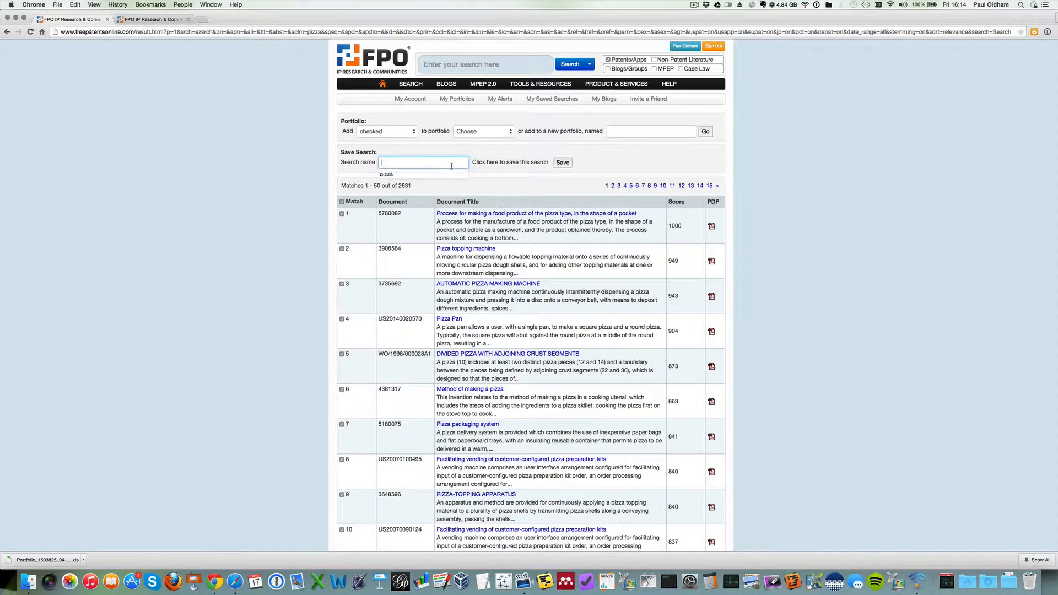
pyautogui.click(408, 174)
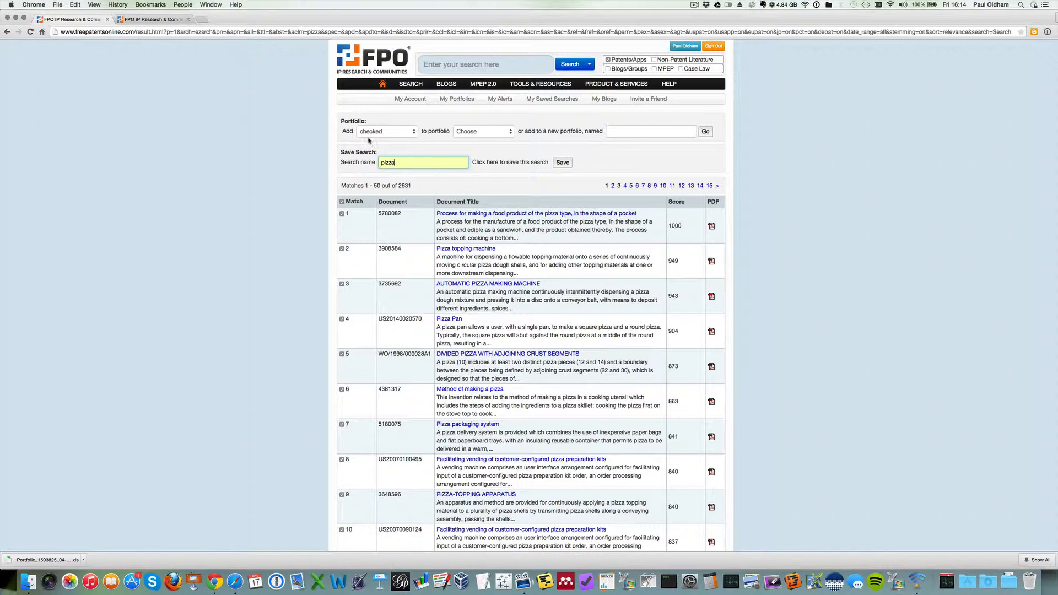
pyautogui.click(512, 132)
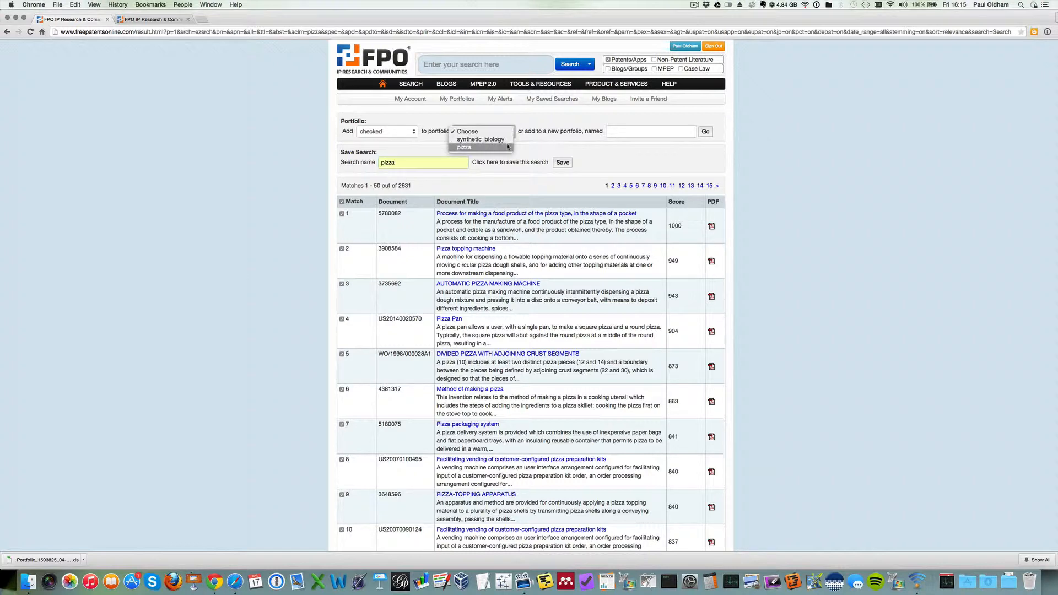
pyautogui.click(507, 146)
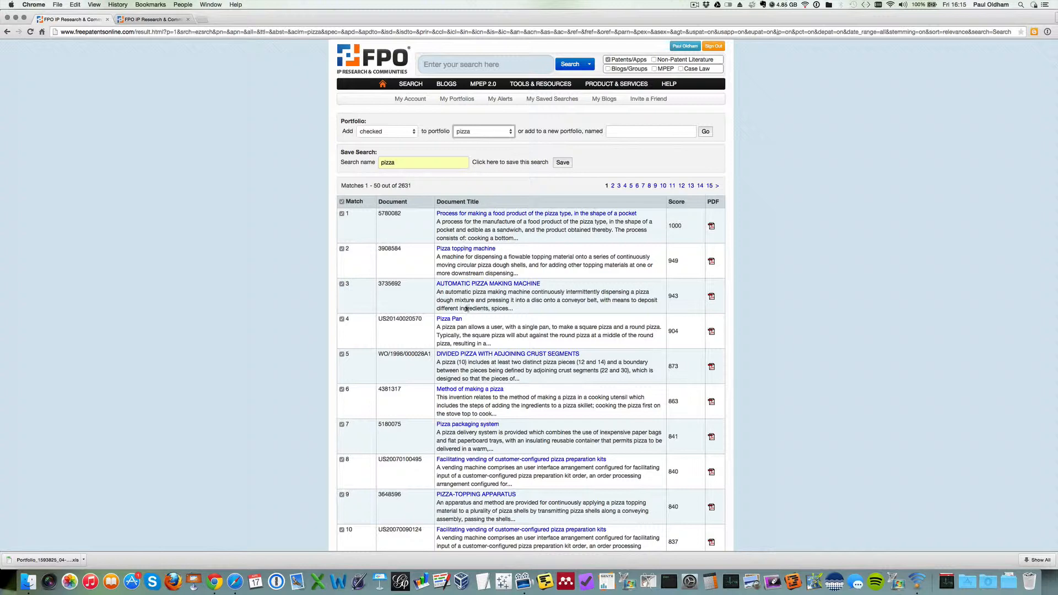
pyautogui.click(707, 132)
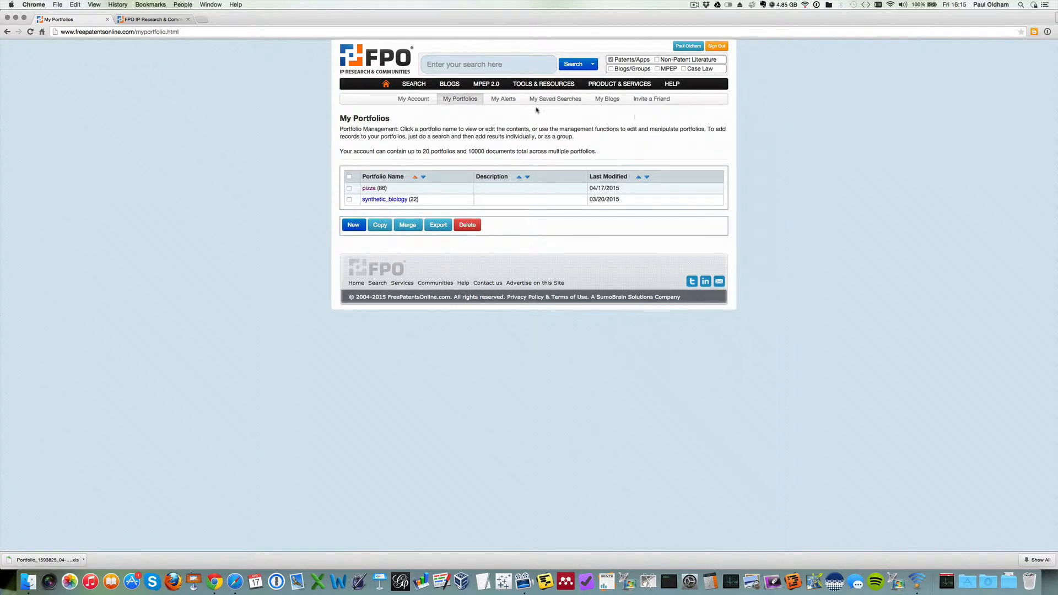
# Open the pizza portfolio and set its document list to show 200 items per page
pyautogui.click(369, 189)
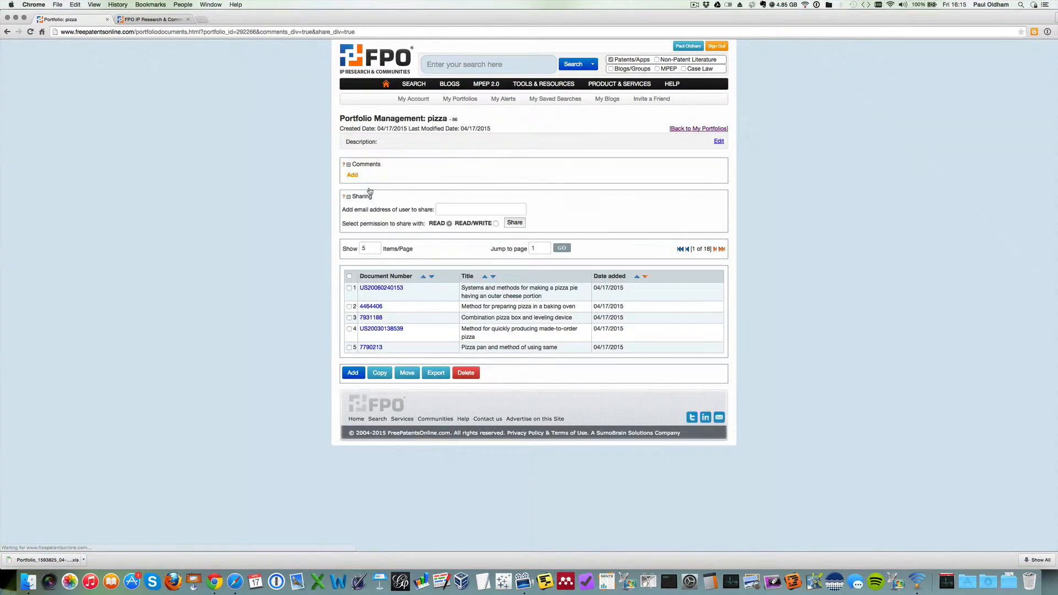
pyautogui.doubleClick(371, 248)
pyautogui.write('2000')
pyautogui.press('BackSpace')
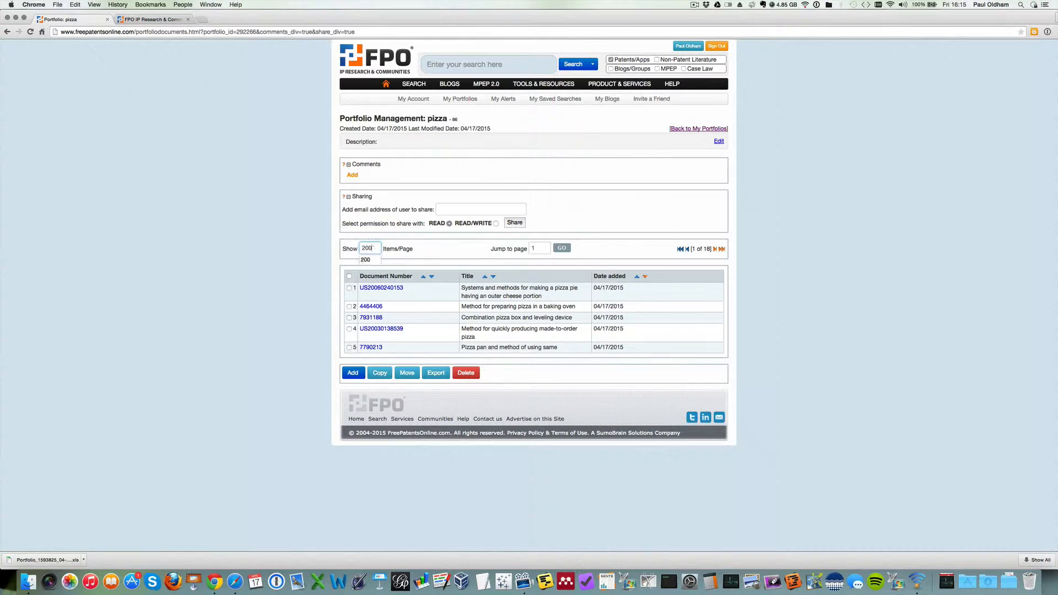
pyautogui.click(562, 248)
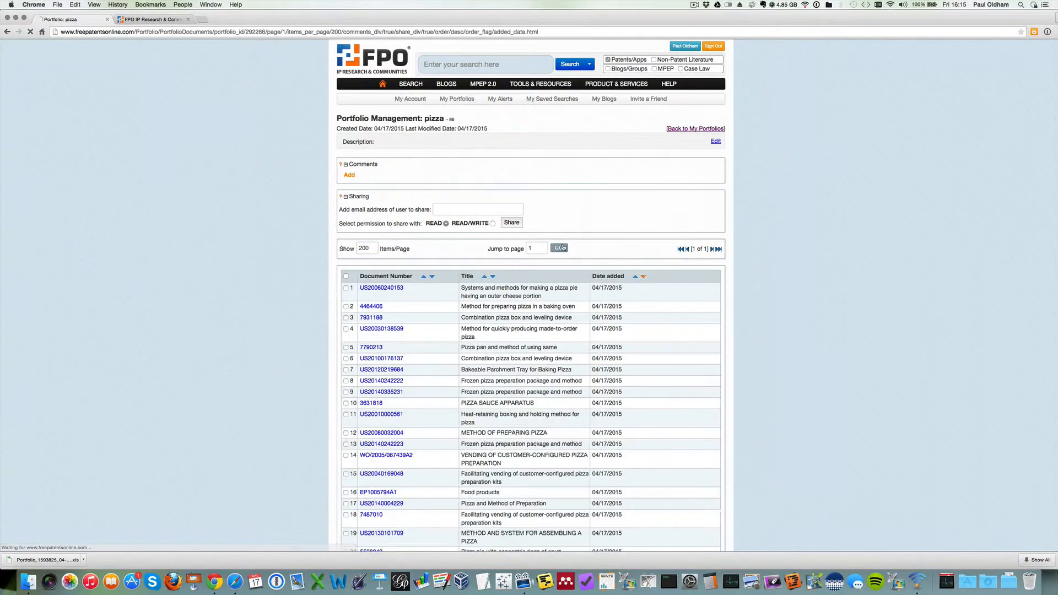
pyautogui.scroll(-1, 584, 350)
pyautogui.scroll(1, 584, 350)
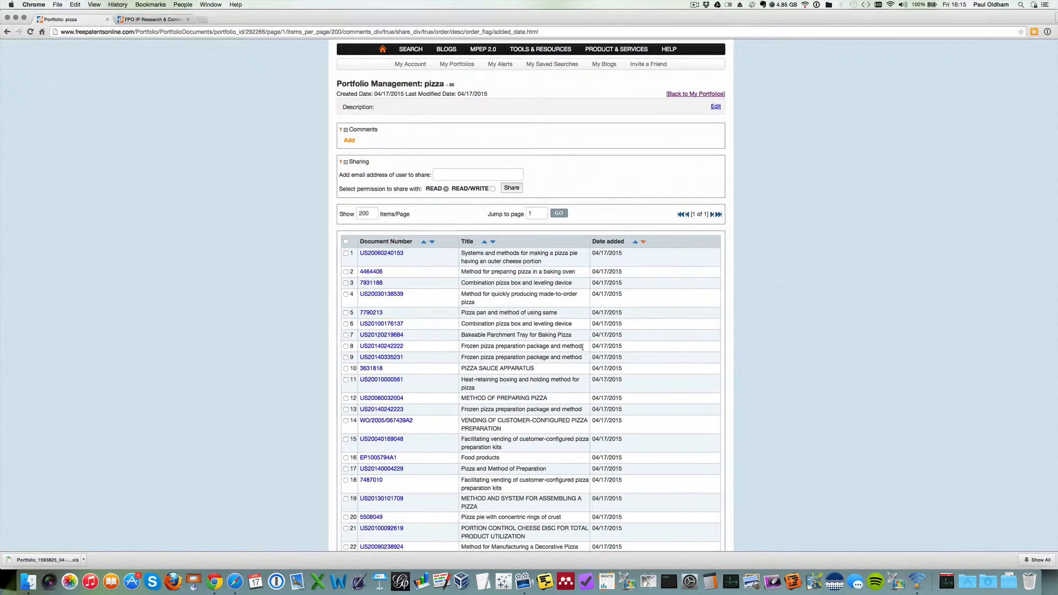
pyautogui.scroll(1, 582, 348)
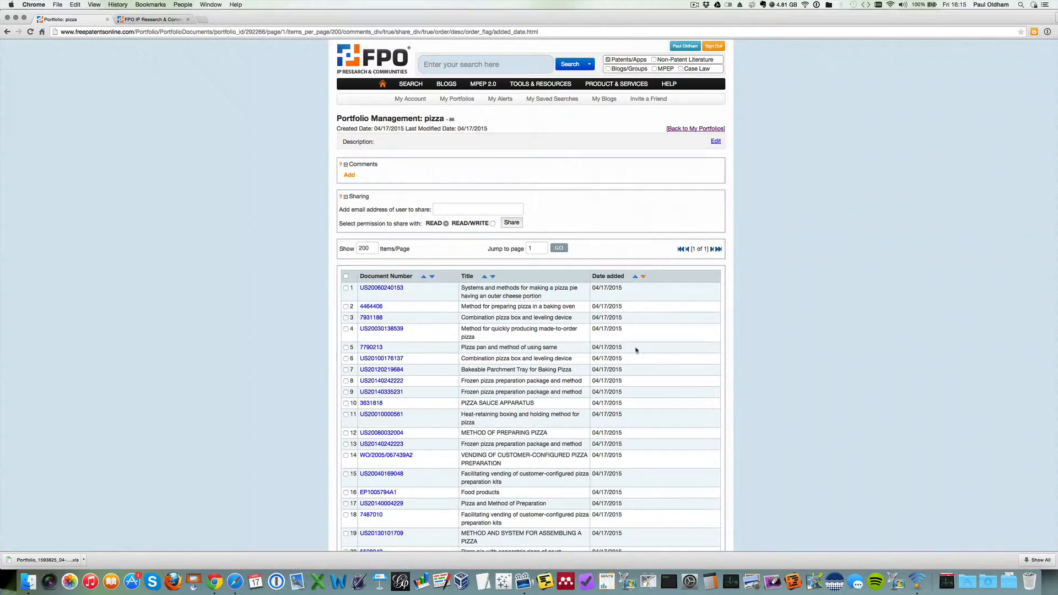
# Select all documents in the pizza portfolio and open the export options for the selected records
pyautogui.scroll(-3, 606, 339)
pyautogui.scroll(-15, 604, 338)
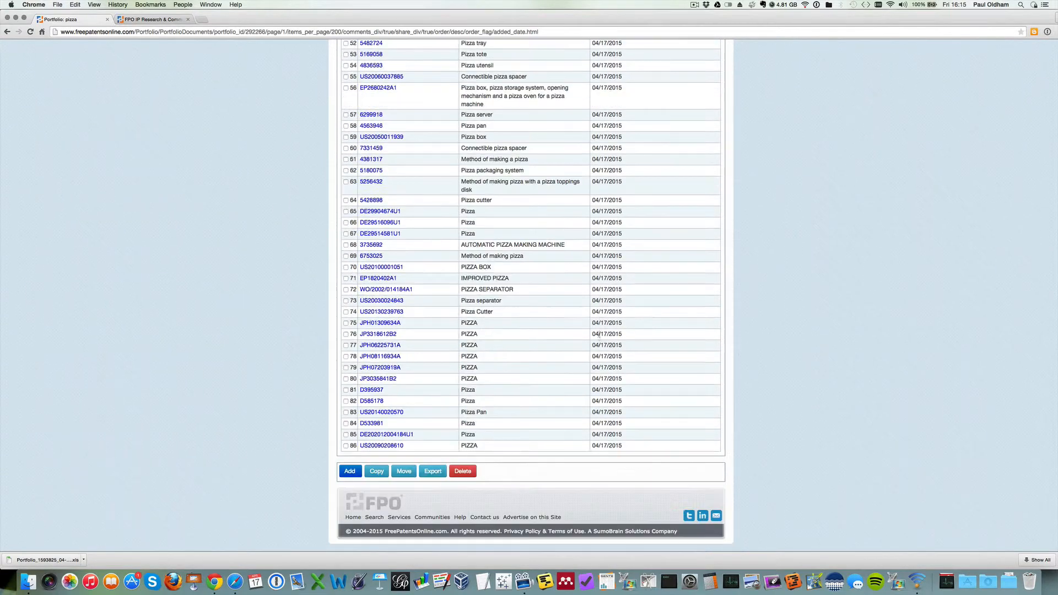
pyautogui.scroll(2, 598, 334)
pyautogui.scroll(20, 598, 336)
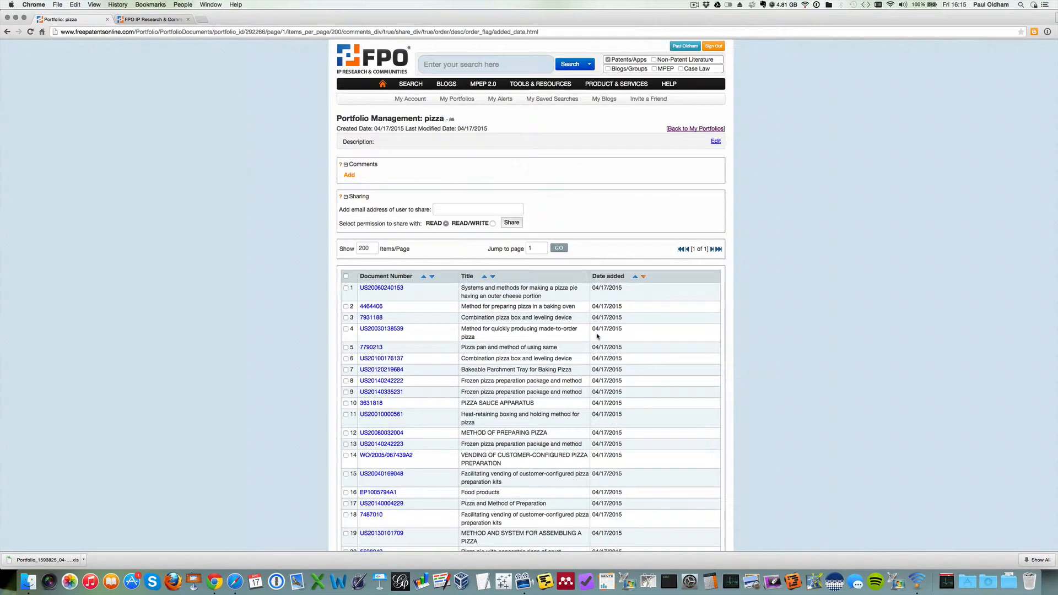
pyautogui.click(346, 276)
pyautogui.scroll(-15, 643, 422)
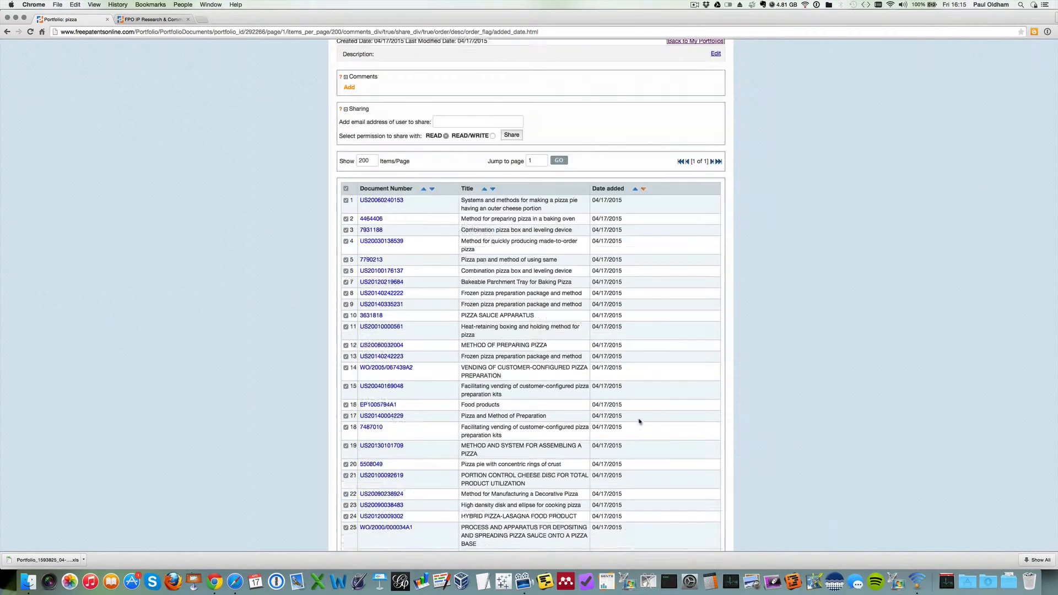
pyautogui.scroll(-6, 638, 423)
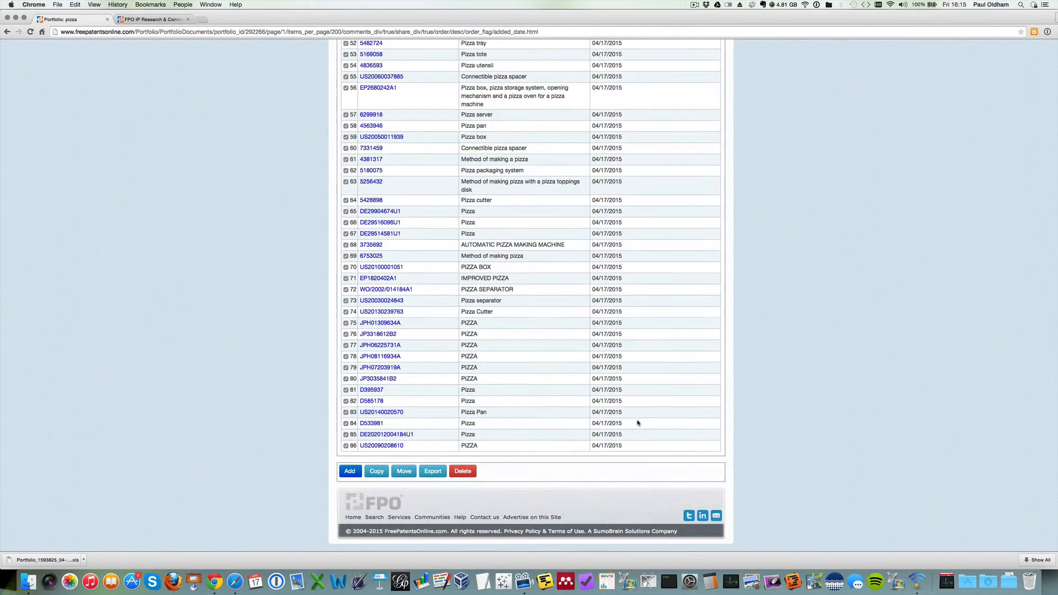
pyautogui.click(435, 472)
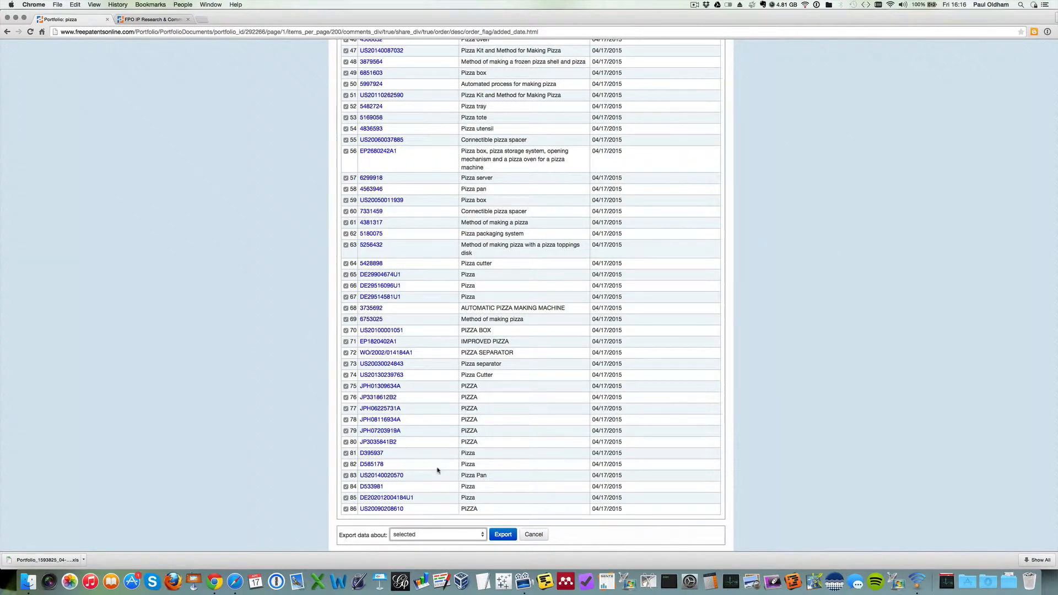
# Open the downloaded portfolio spreadsheet in Excel, enlarge its window to fill the screen and set the zoom to 200%
pyautogui.click(66, 560)
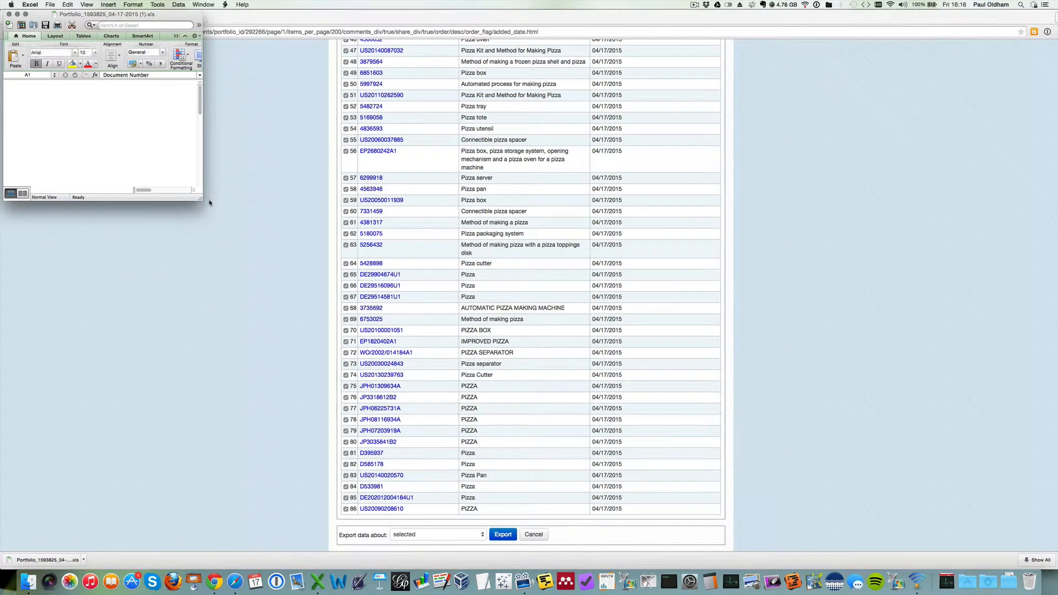
pyautogui.moveTo(226, 210); pyautogui.dragTo(754, 496)
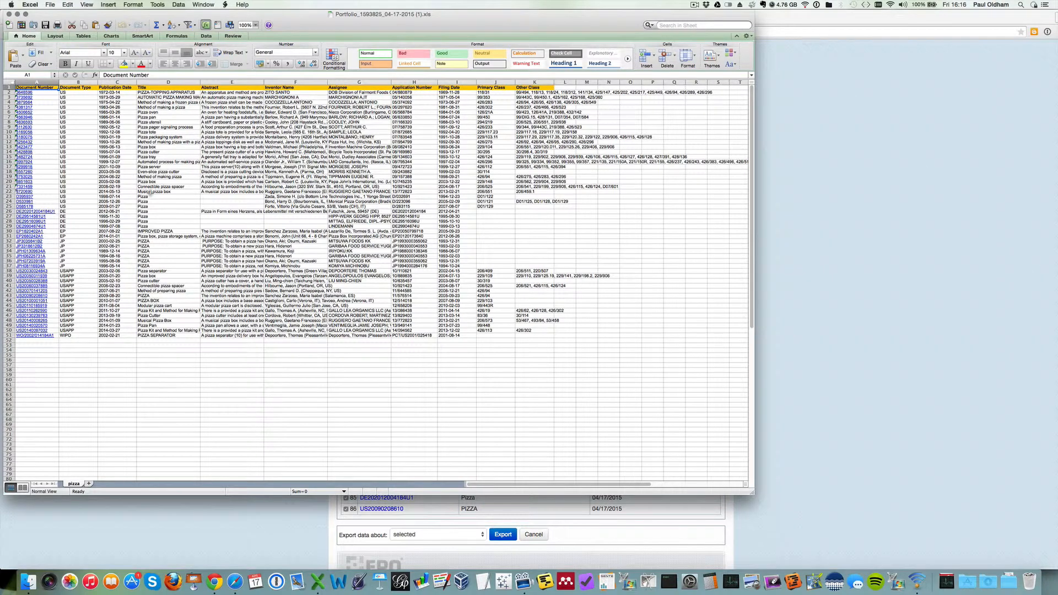
pyautogui.click(256, 25)
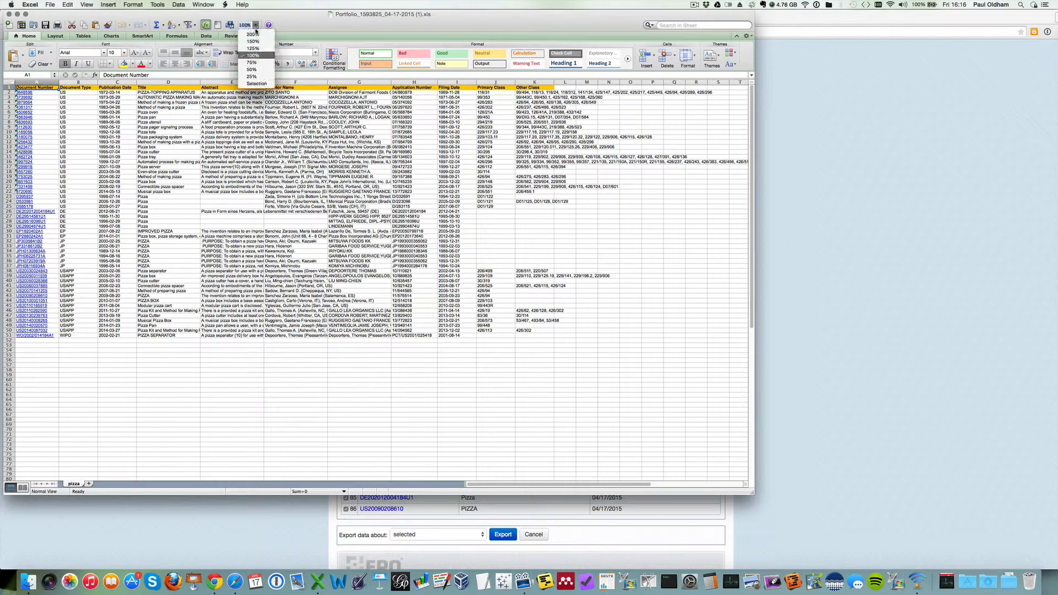
pyautogui.click(253, 34)
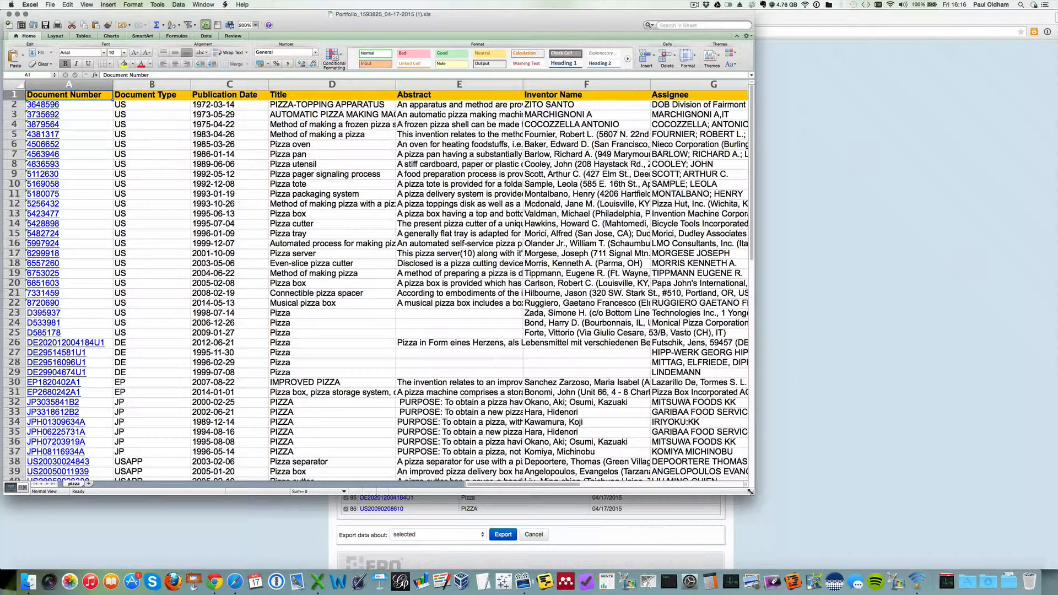
pyautogui.moveTo(750, 490); pyautogui.dragTo(1056, 590)
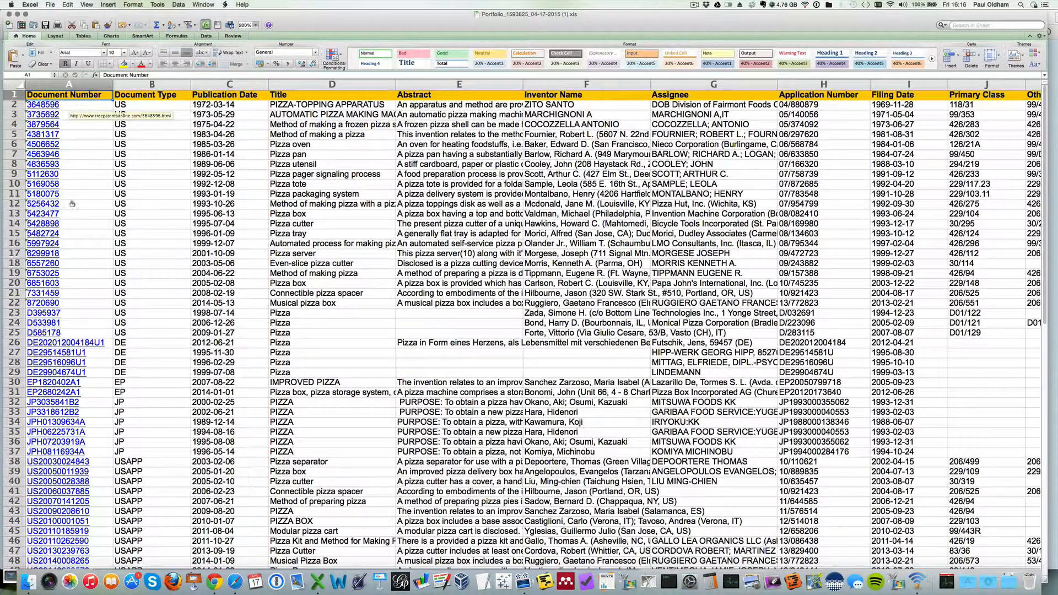
# Examine the exported patent records, including the document number, document type and publication date columns
pyautogui.scroll(-4, 72, 204)
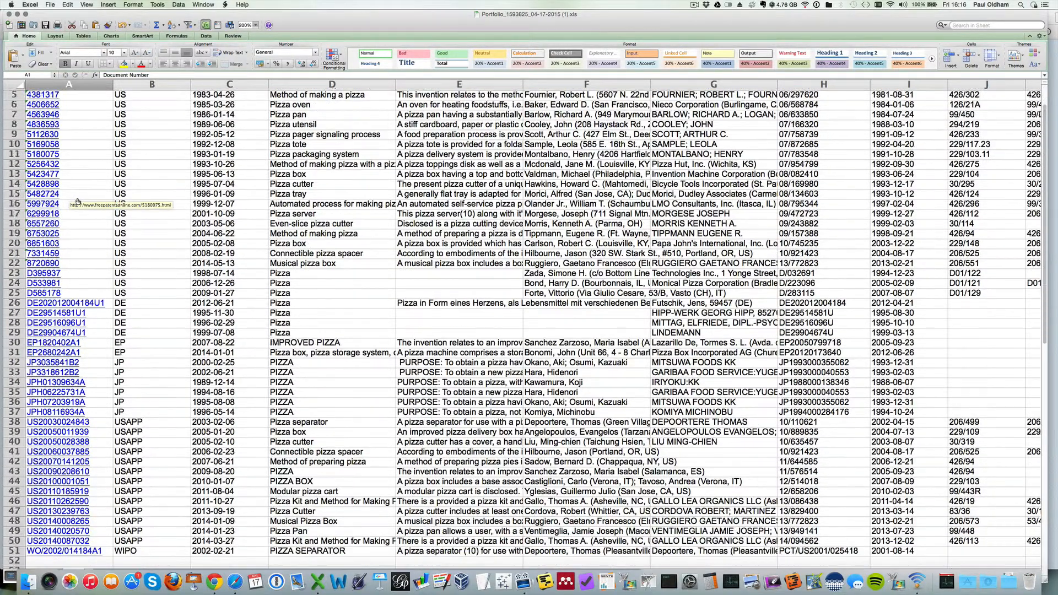
pyautogui.scroll(3, 77, 201)
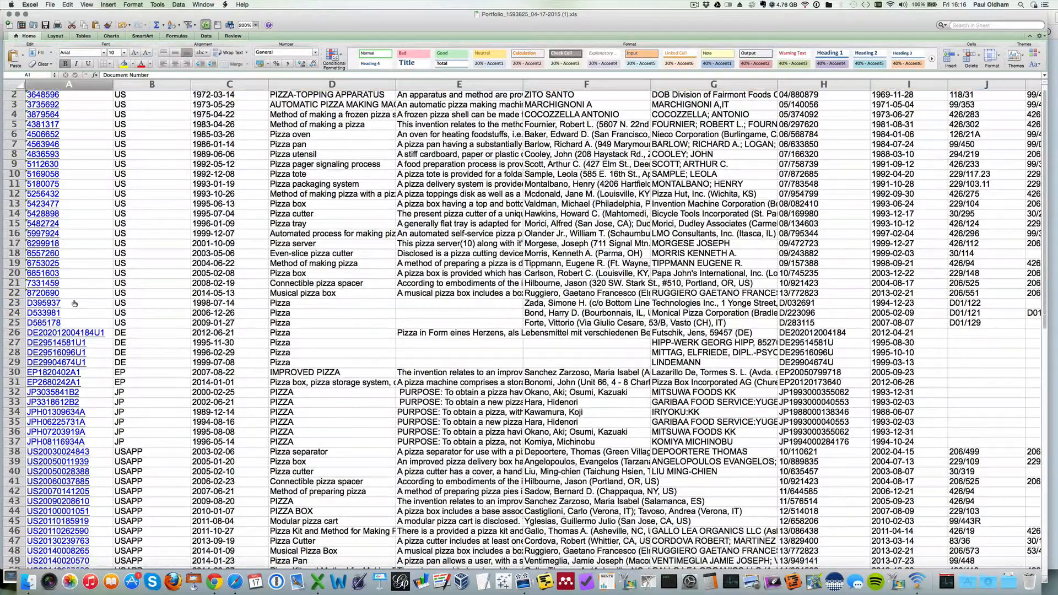
pyautogui.scroll(1, 95, 228)
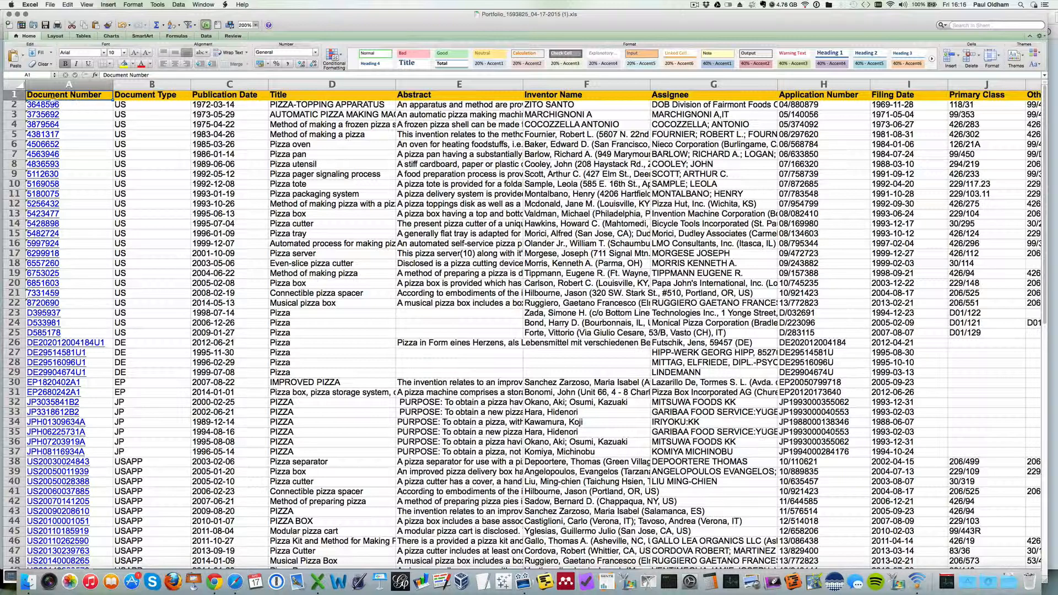
pyautogui.click(139, 110)
pyautogui.click(229, 111)
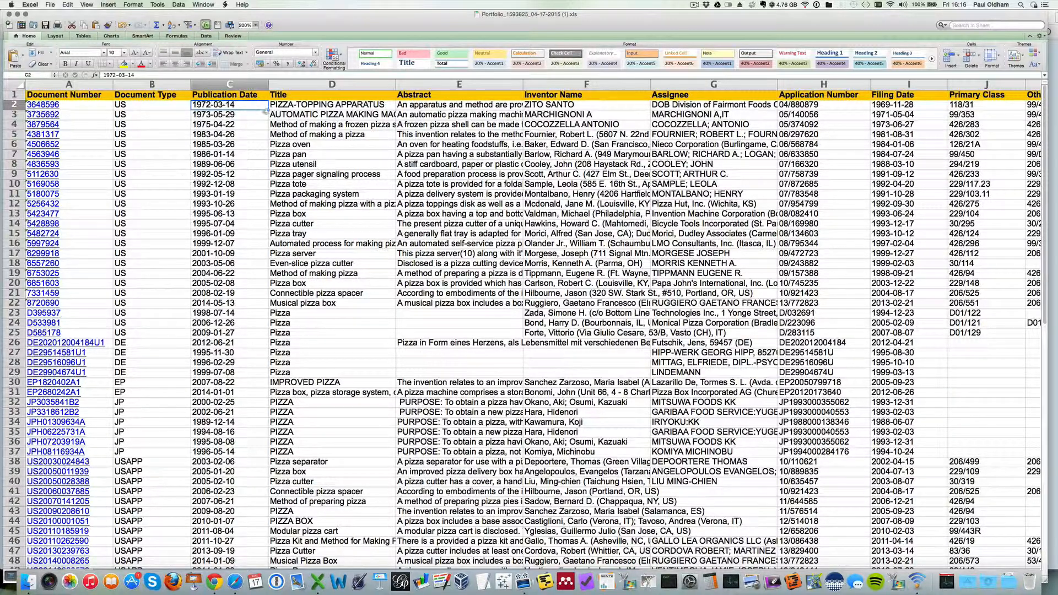
# Examine the title, abstract, inventor name and assignee entries of the first patent record
pyautogui.click(347, 107)
pyautogui.click(459, 105)
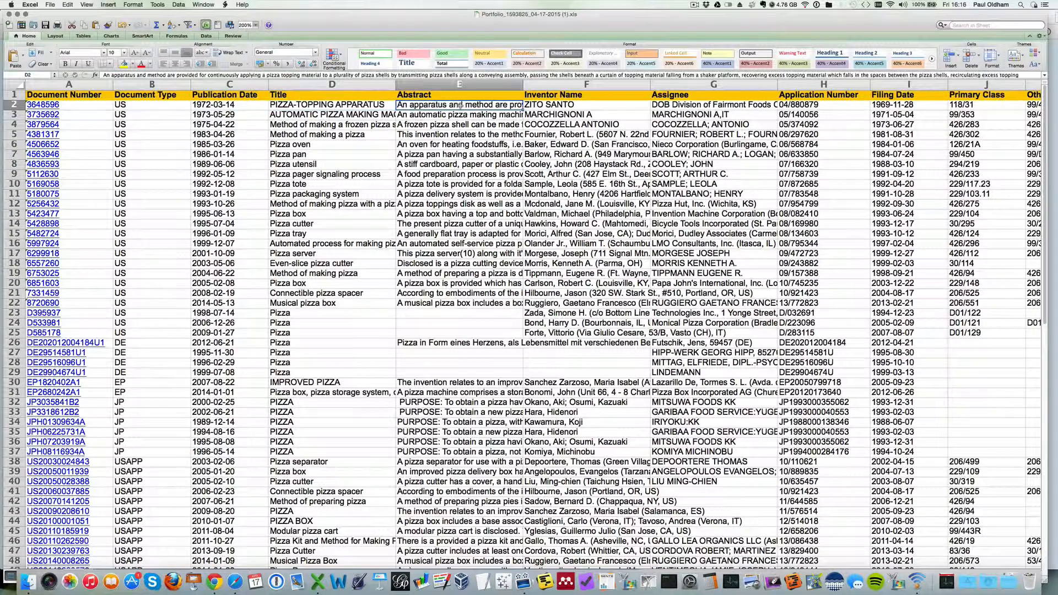
pyautogui.click(586, 107)
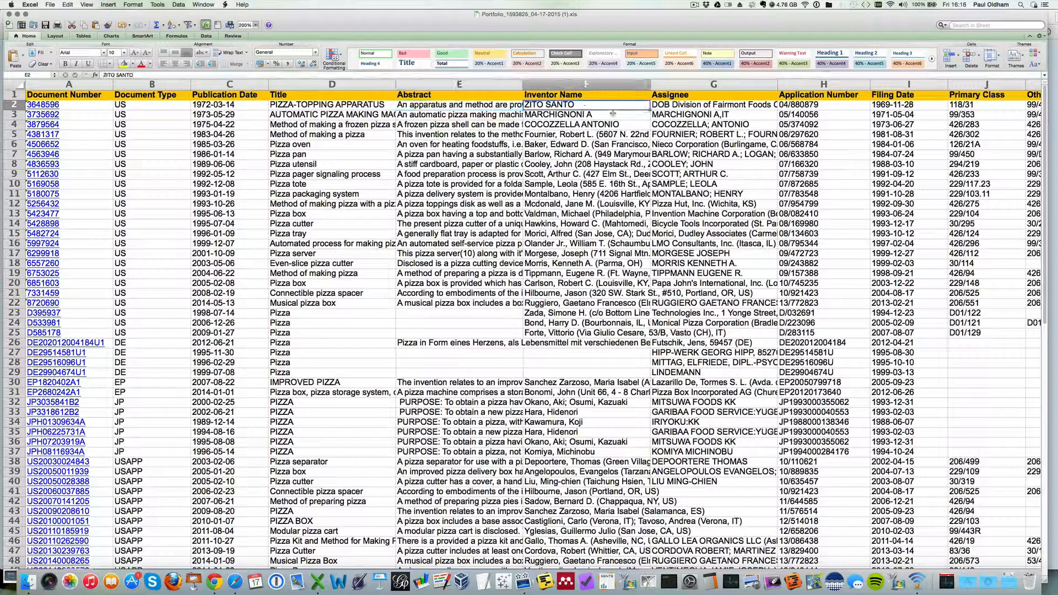
pyautogui.click(704, 106)
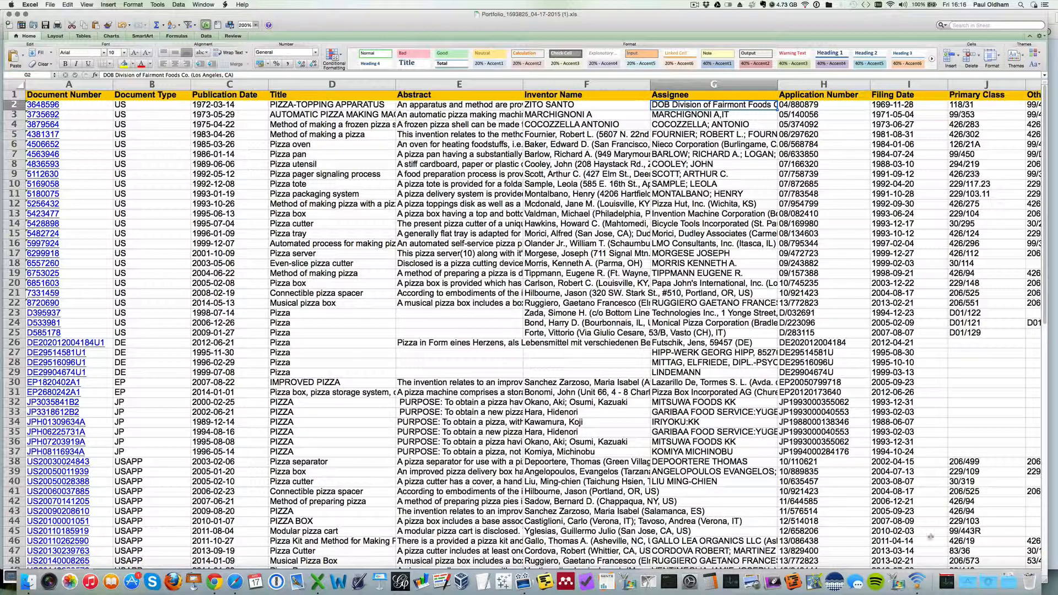
# Shorten the spreadsheet window to clear the Dock and examine the application number, filing date, primary class and other class columns
pyautogui.moveTo(1046, 579); pyautogui.dragTo(1044, 566)
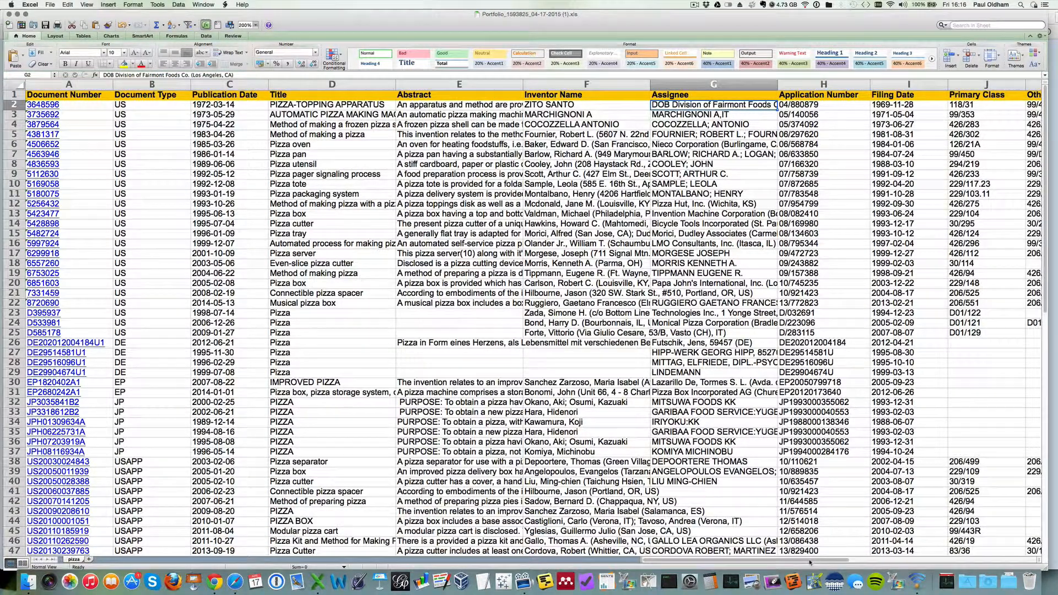
pyautogui.moveTo(809, 563); pyautogui.dragTo(877, 570)
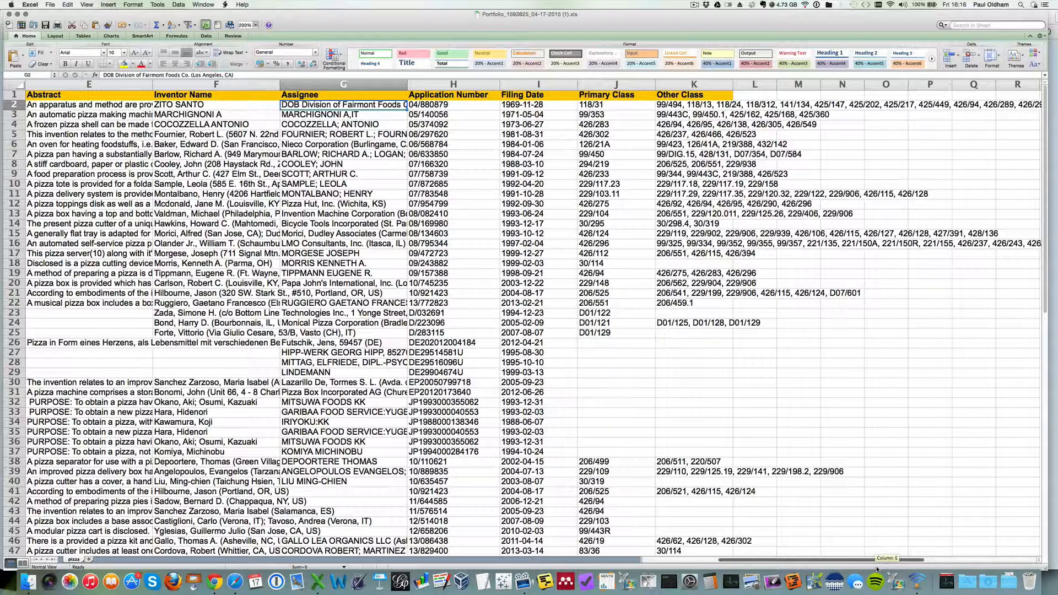
pyautogui.moveTo(894, 571); pyautogui.dragTo(898, 568)
pyautogui.moveTo(1042, 146); pyautogui.dragTo(1045, 105)
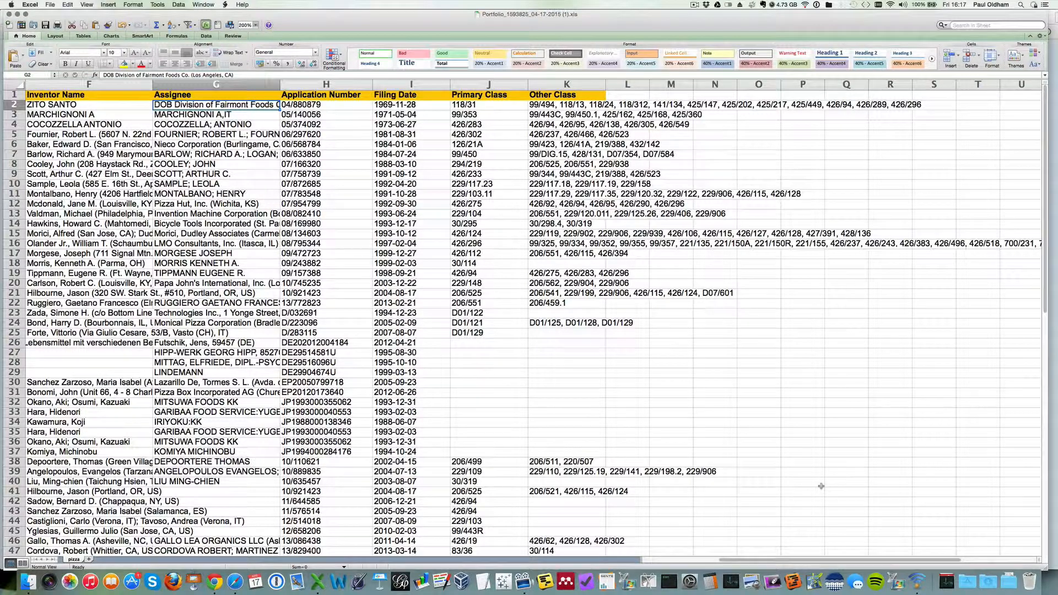
pyautogui.moveTo(872, 561); pyautogui.dragTo(854, 559)
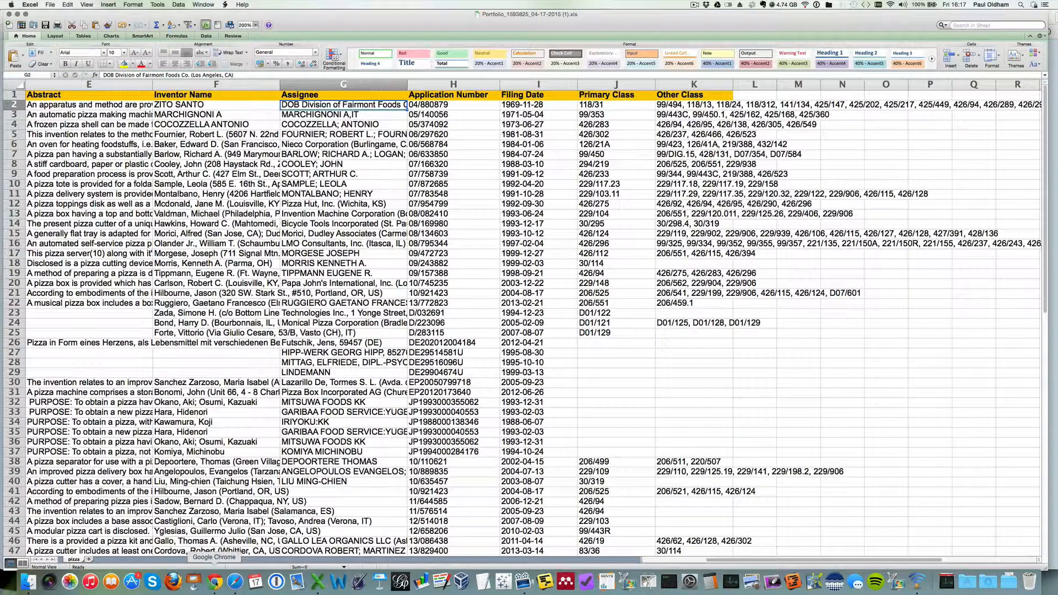
# Switch to Google Chrome and return to the beginning of the pizza portfolio management page
pyautogui.click(214, 581)
pyautogui.scroll(15, 555, 255)
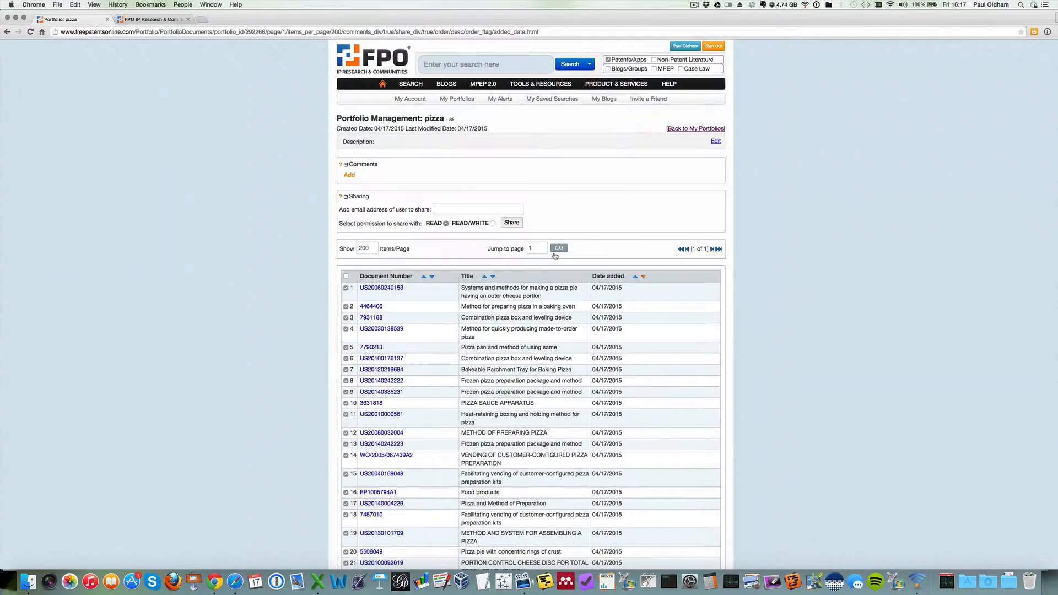